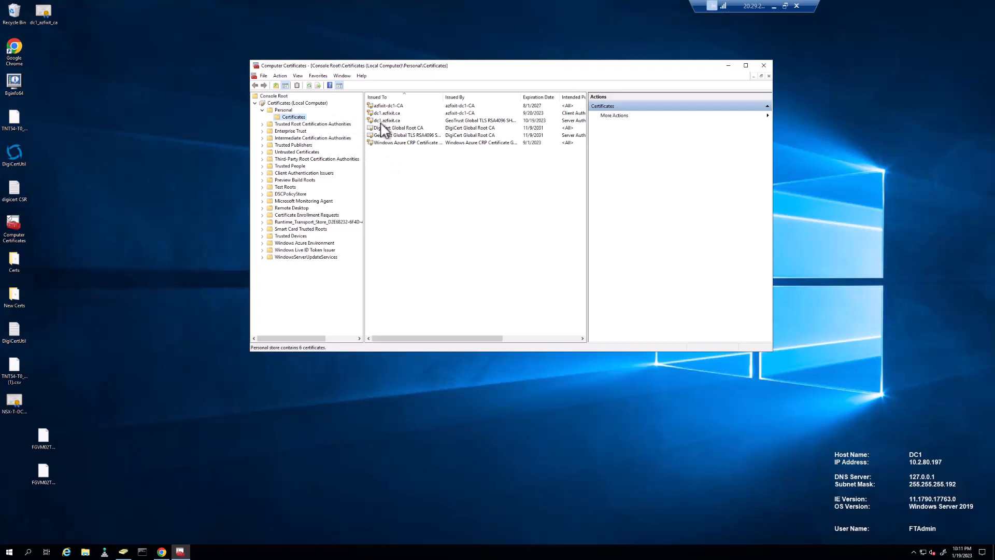
Select the dc1.azfixit.ca certificate and widen the list to reveal its Intended Purposes
{"action": "left_click", "coordinate": [378, 122]}
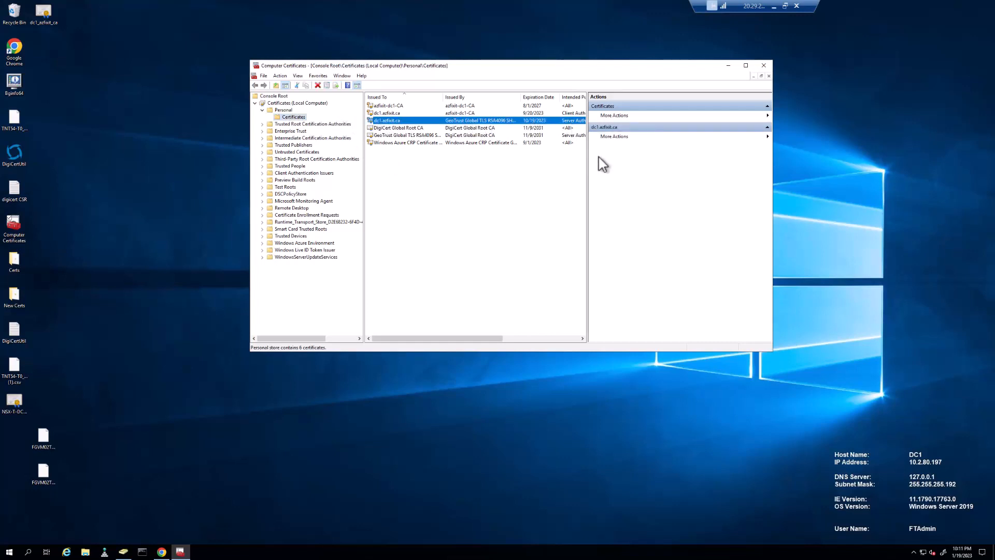
{"action": "left_click_drag", "start_coordinate": [588, 158], "coordinate": [639, 159]}
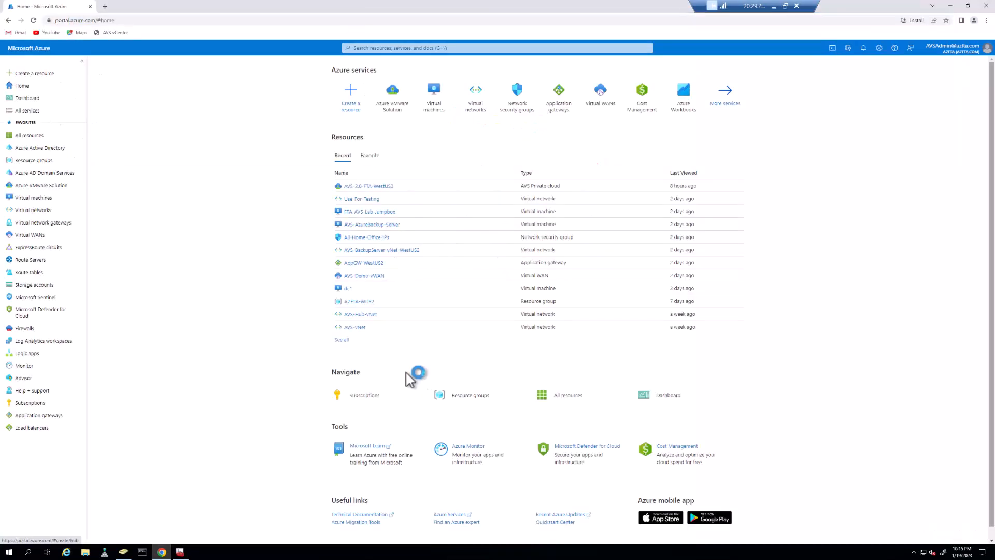
Open the DNS settings of the AVS-2.0-FTA-WestUS2 Azure VMware Solution private cloud
{"action": "left_click", "coordinate": [43, 187]}
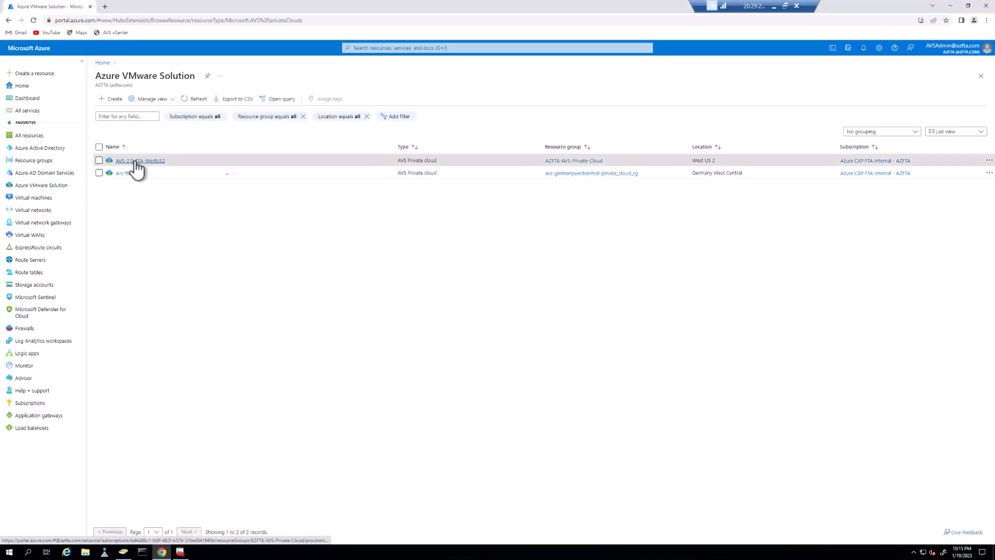
{"action": "left_click", "coordinate": [136, 162]}
{"action": "scroll", "coordinate": [282, 306], "scroll_direction": "down", "scroll_amount": 1}
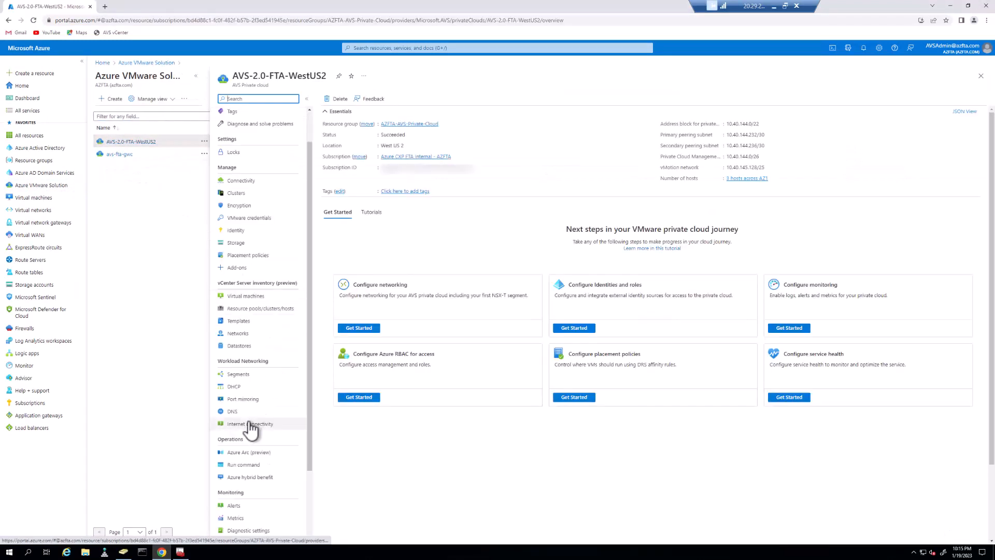
{"action": "left_click", "coordinate": [233, 411]}
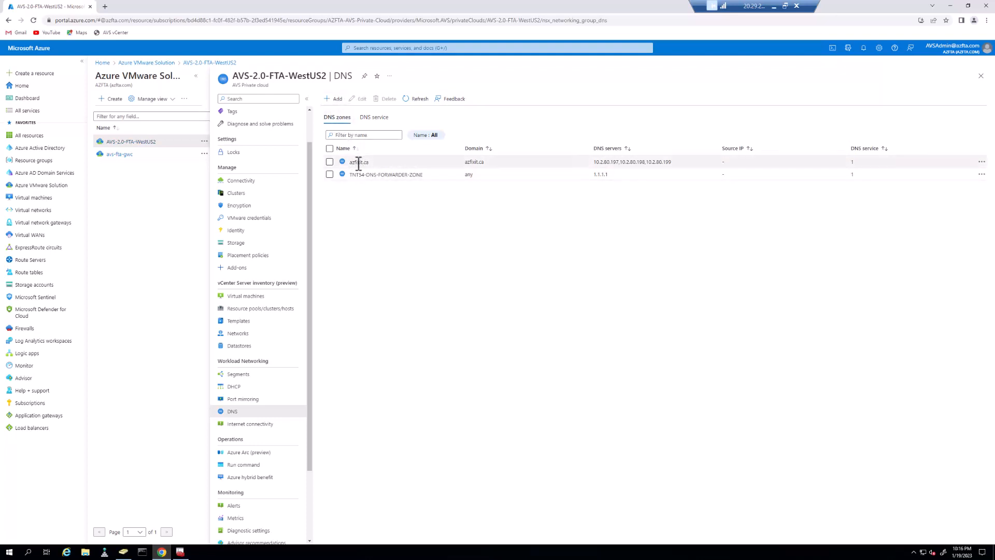
Review DNS zones and the TNTS4-DNS-FORWARDER service, confirming it forwards the azfixit.ca zone
{"action": "left_click", "coordinate": [333, 99]}
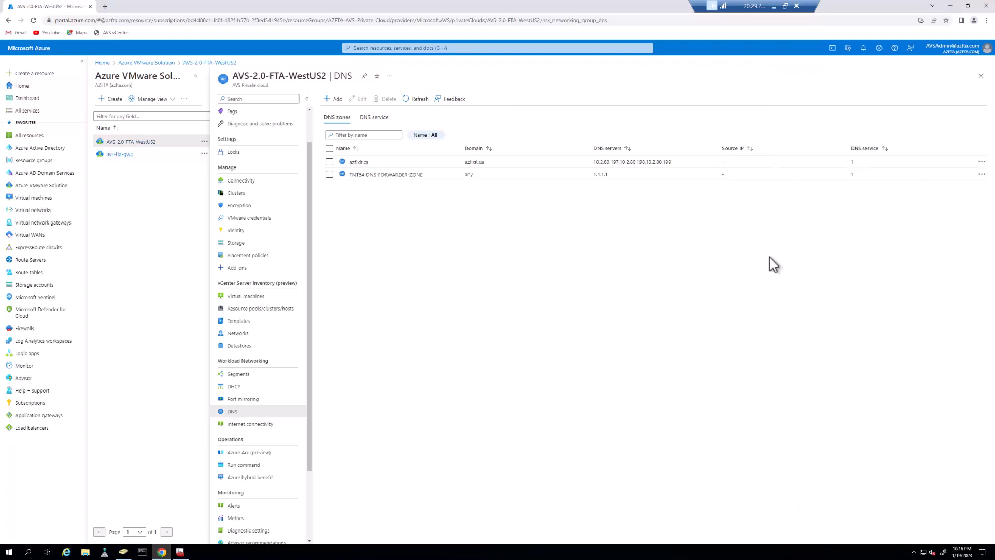
{"action": "left_click", "coordinate": [374, 120]}
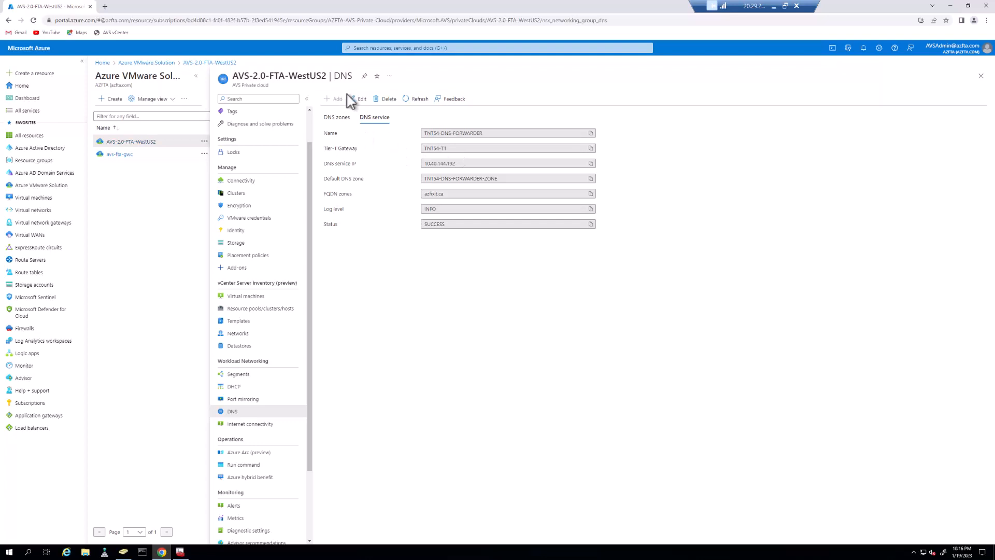
{"action": "left_click", "coordinate": [359, 98]}
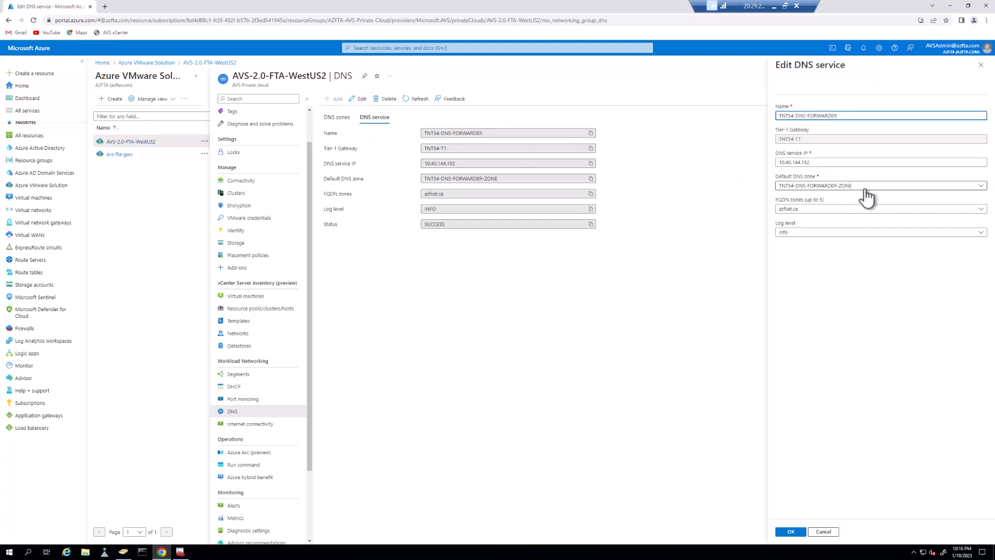
{"action": "left_click", "coordinate": [870, 208]}
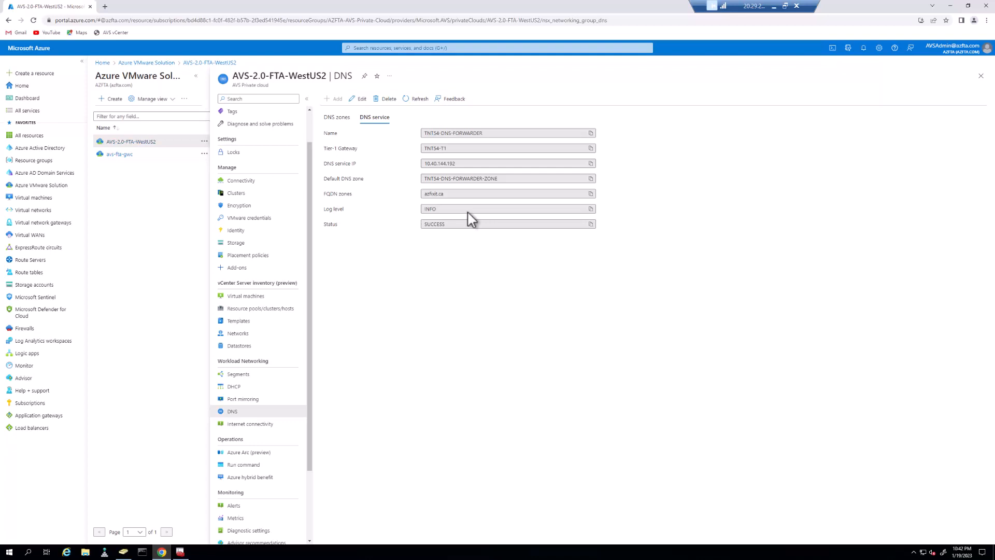
{"action": "left_click", "coordinate": [104, 7]}
{"action": "type", "text": "h"}
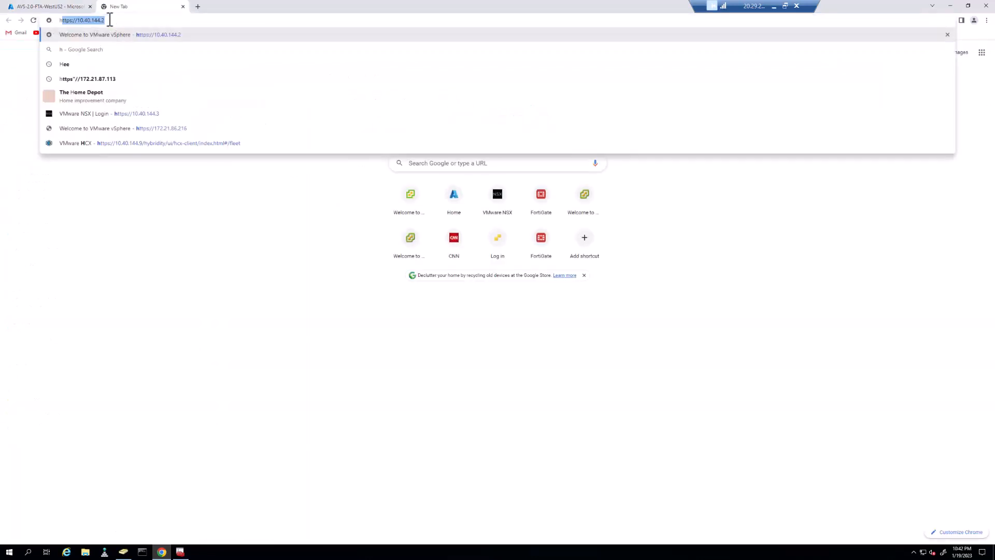
{"action": "type", "text": "ttps://10.40.144.2"}
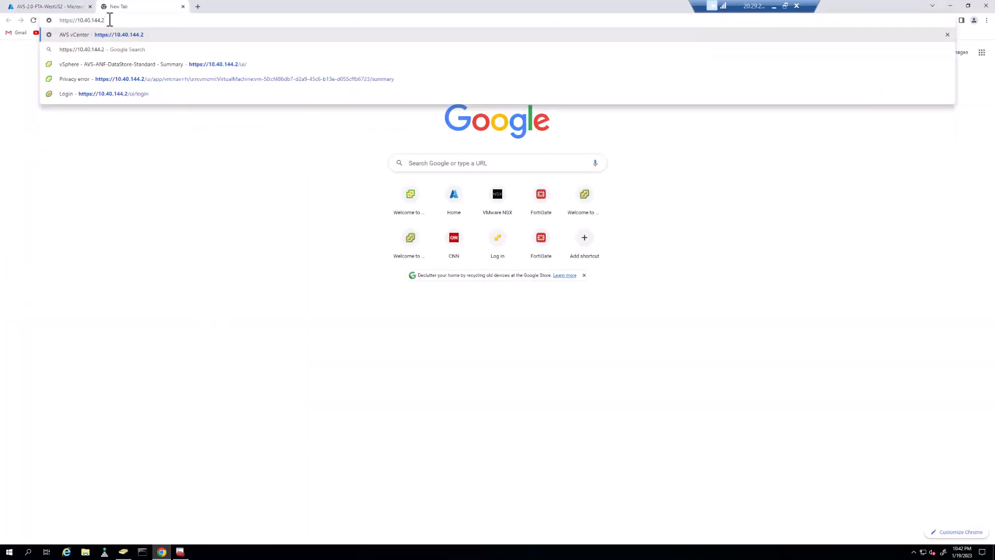
{"action": "key", "text": "BackSpace"}
{"action": "type", "text": "3"}
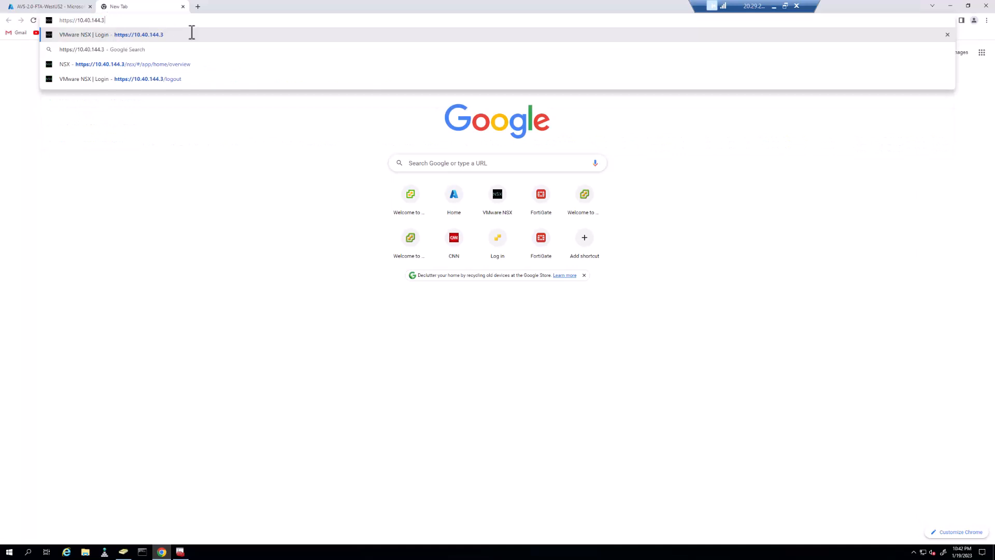
Copy the NSX-T Manager password from the private cloud's VMware credentials
{"action": "left_click", "coordinate": [58, 9]}
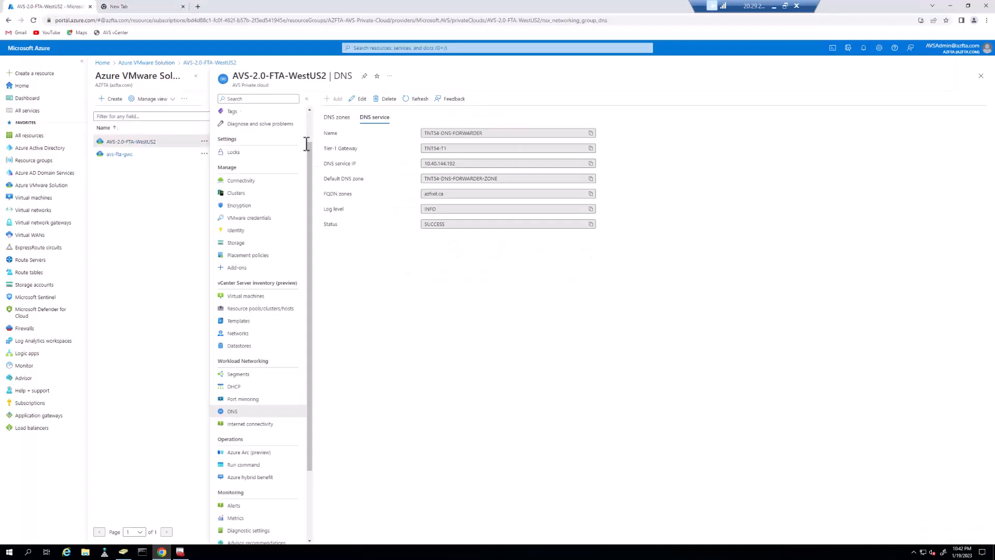
{"action": "left_click", "coordinate": [252, 219]}
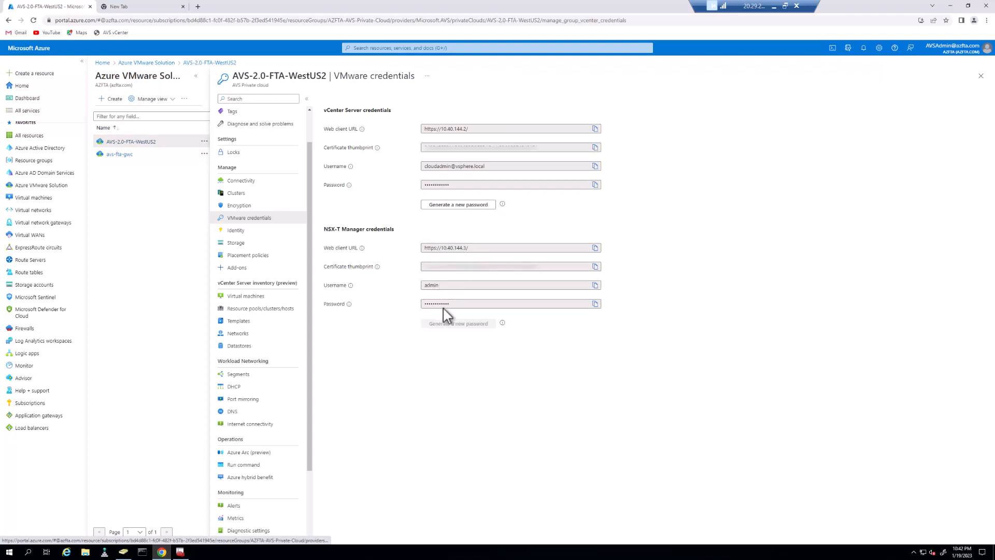
{"action": "left_click", "coordinate": [595, 303]}
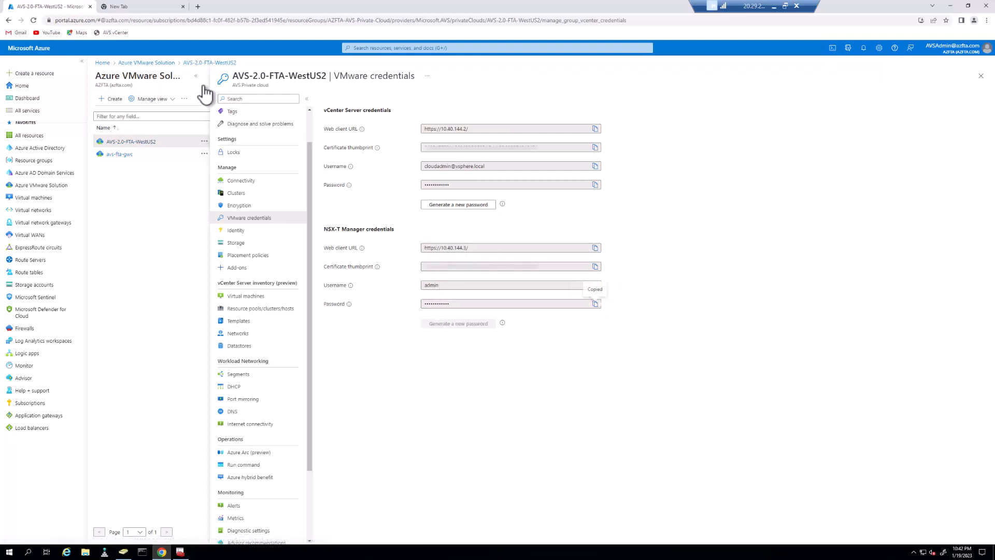
{"action": "left_click", "coordinate": [134, 9]}
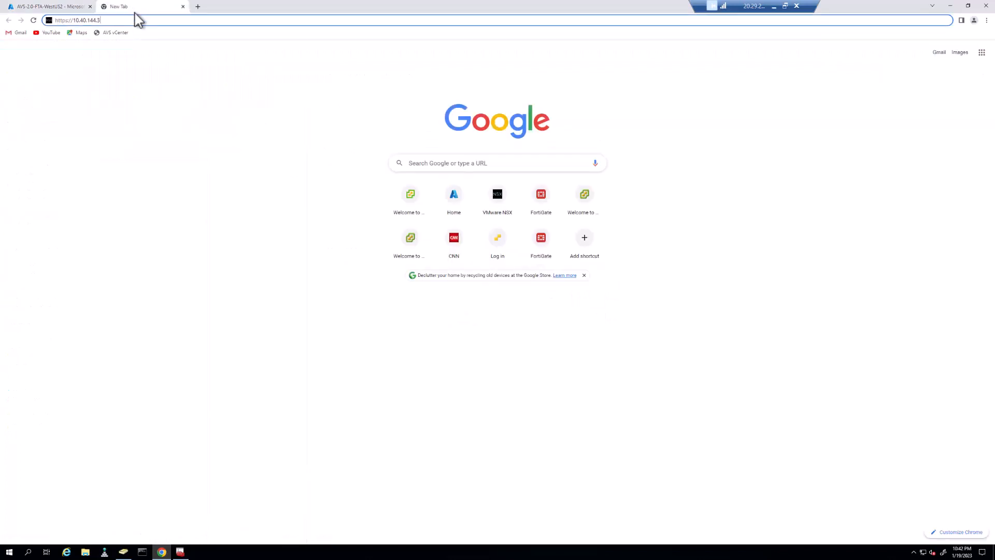
Log in to NSX-T Manager as admin using the copied password
{"action": "key", "text": "Return"}
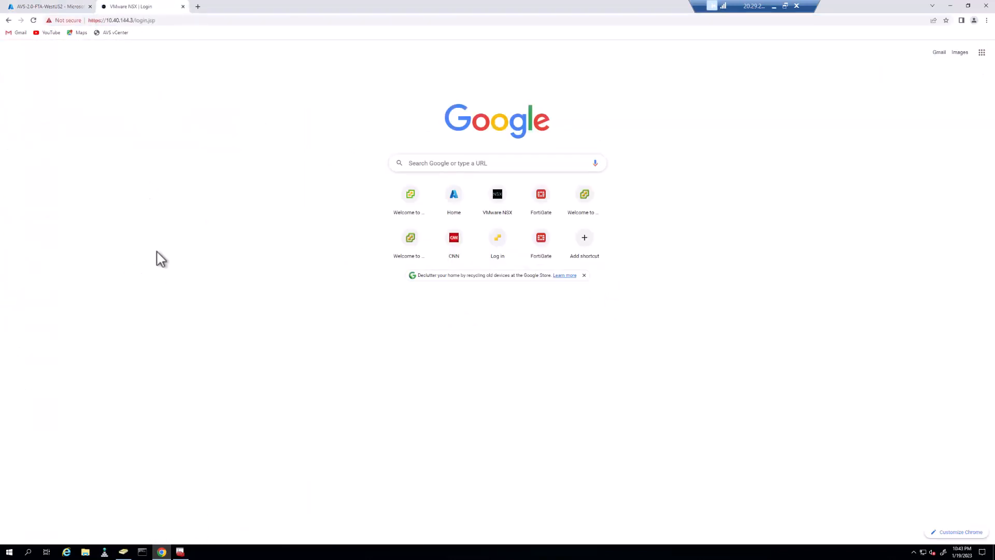
{"action": "type", "text": "admin"}
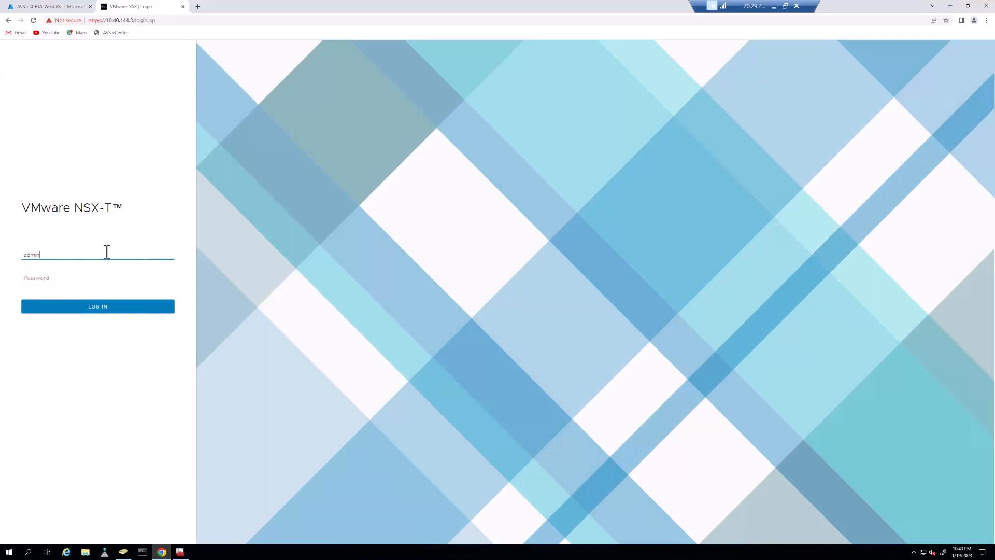
{"action": "key", "text": "Tab"}
{"action": "right_click", "coordinate": [78, 275]}
{"action": "left_click", "coordinate": [96, 337]}
{"action": "left_click", "coordinate": [93, 311]}
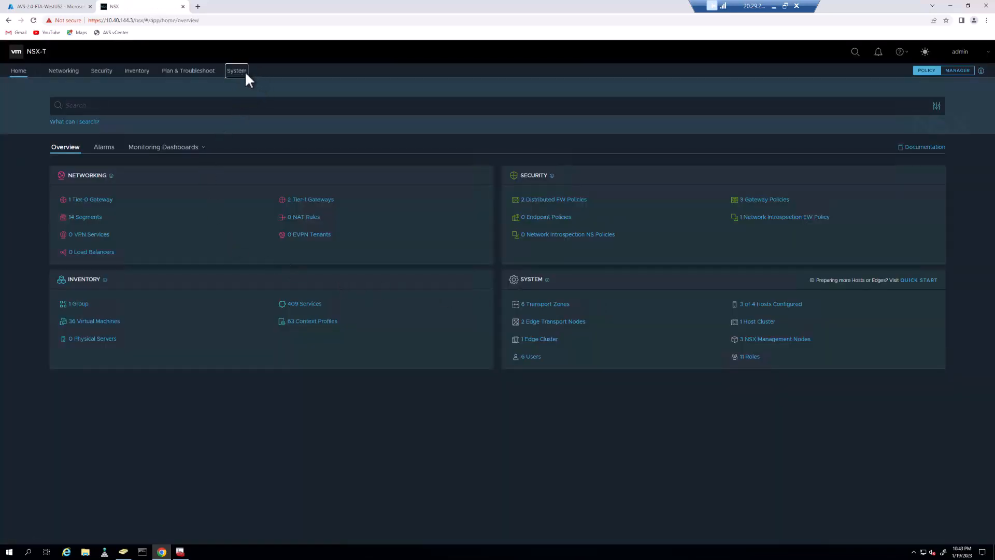
Start a new LDAP identity source under System > Users and Roles > LDAP
{"action": "left_click", "coordinate": [245, 72]}
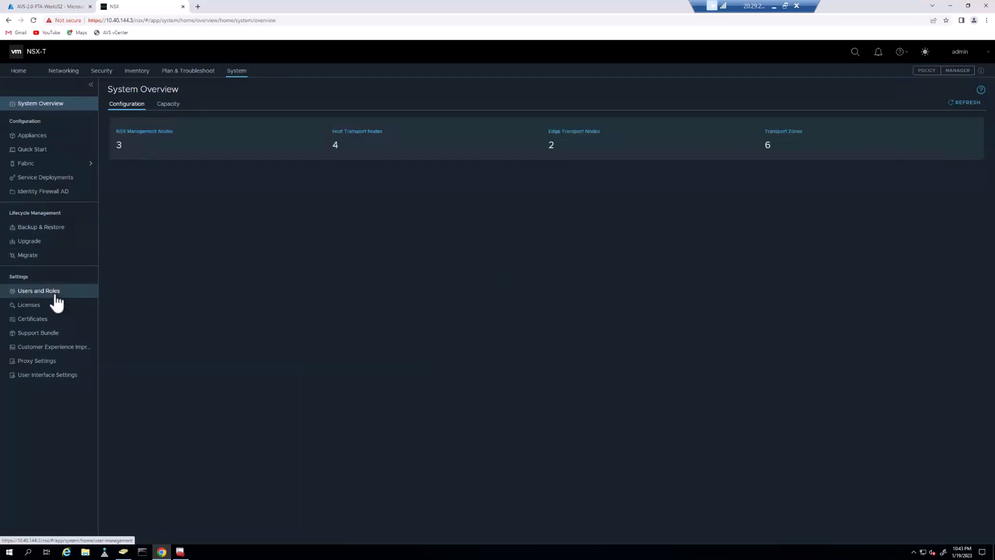
{"action": "left_click", "coordinate": [57, 291]}
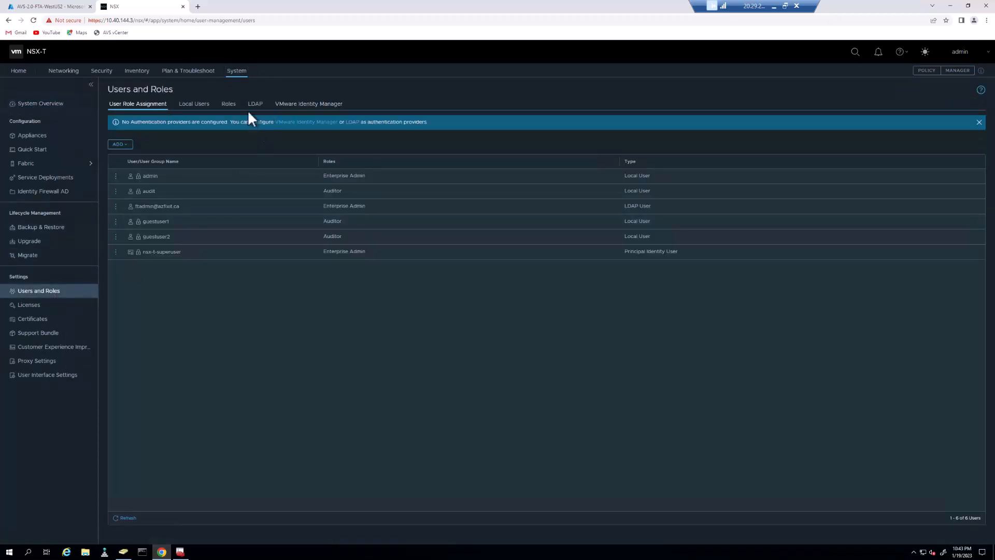
{"action": "left_click", "coordinate": [257, 106]}
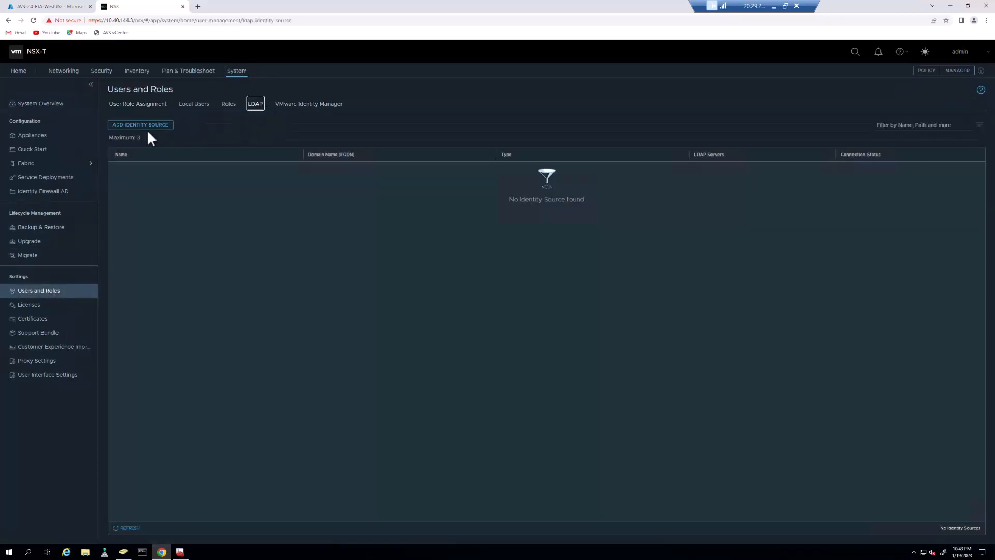
{"action": "left_click", "coordinate": [146, 127]}
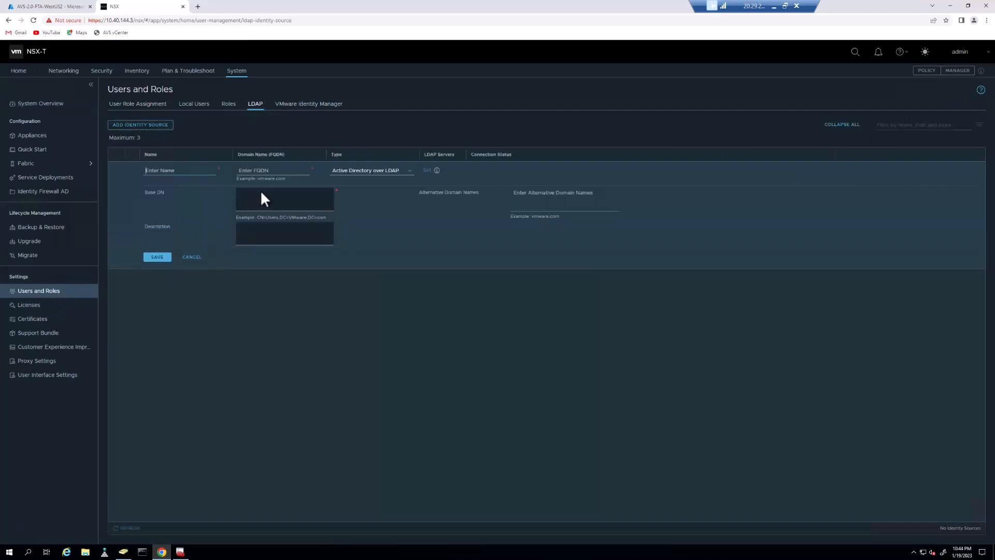
Enter name AZFIXIT-DOMAIN, domain azfixit.ca, base DN dc=azfixit,dc=ca, and an authentication-source description
{"action": "left_click", "coordinate": [157, 172]}
{"action": "type", "text": "AZEXT-DOMAIN"}
{"action": "type", "text": "a"}
{"action": "type", "text": "zfixit.ca"}
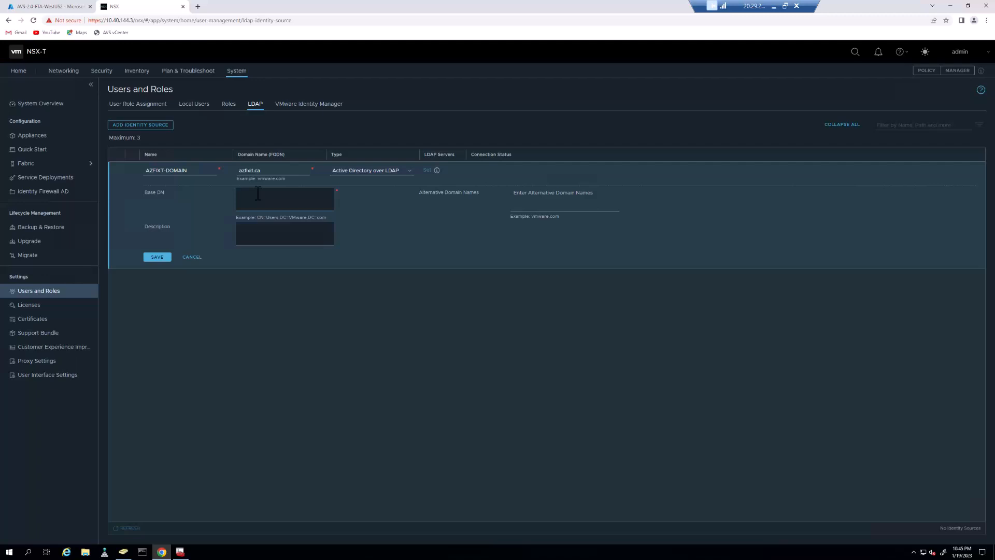
{"action": "type", "text": "az"}
{"action": "key", "text": "BackSpace"}
{"action": "key", "text": "BackSpace"}
{"action": "type", "text": "d"}
{"action": "type", "text": "c=azfi"}
{"action": "type", "text": "x"}
{"action": "type", "text": "Ability to use the azfixit.ca domain as an authentication so"}
{"action": "type", "text": "urce for "}
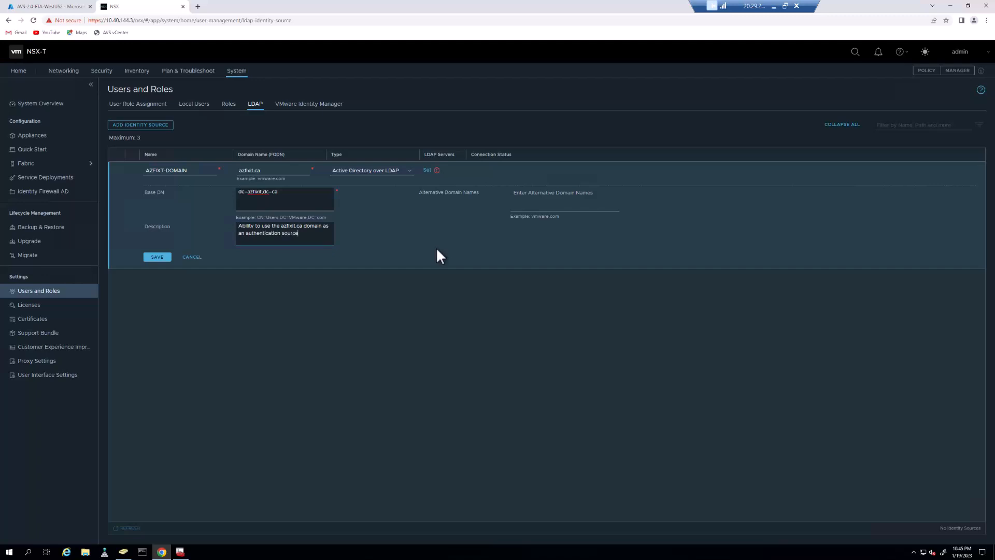
{"action": "type", "text": "NSXT-"}
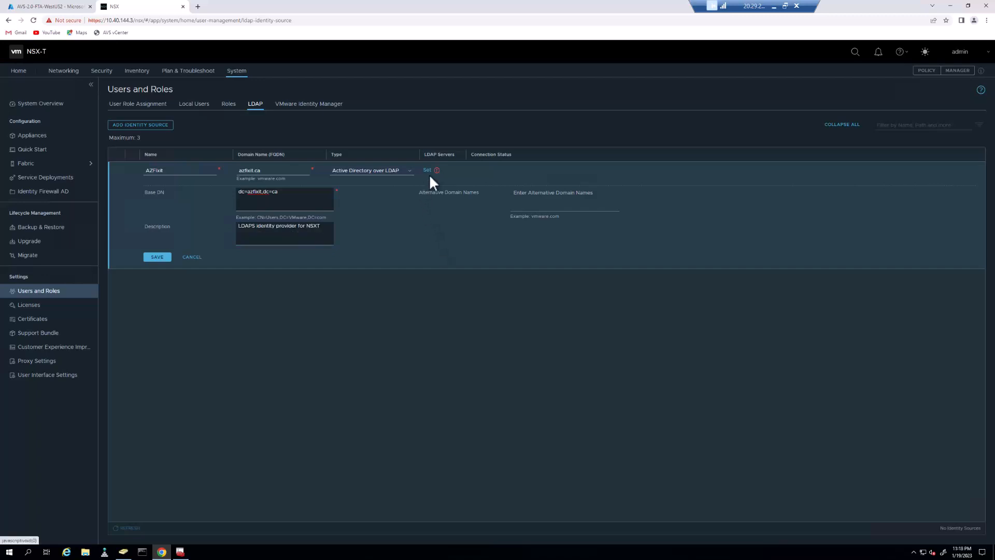
Add LDAP server dc1.azfixit.ca with the domain admin bind identity and its password
{"action": "left_click", "coordinate": [427, 171]}
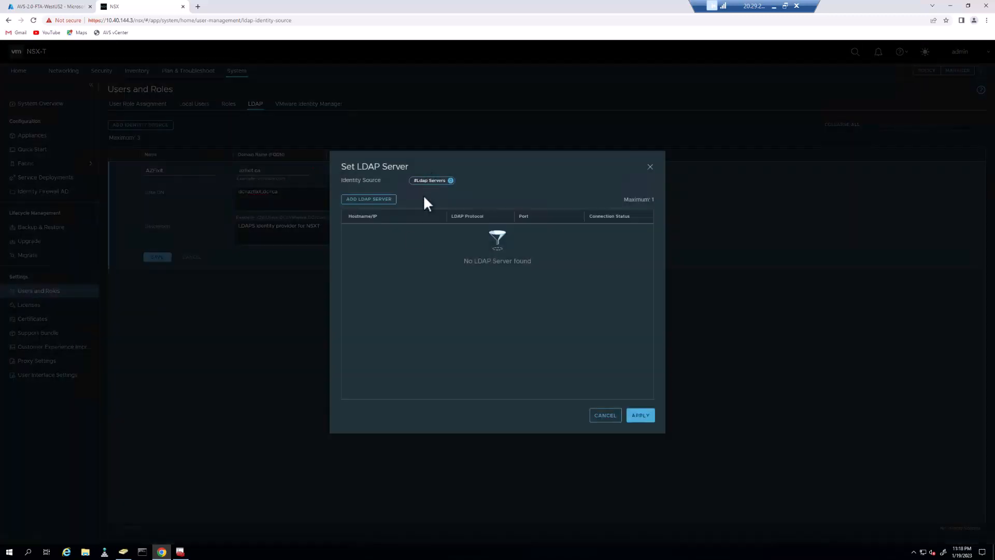
{"action": "left_click", "coordinate": [384, 202]}
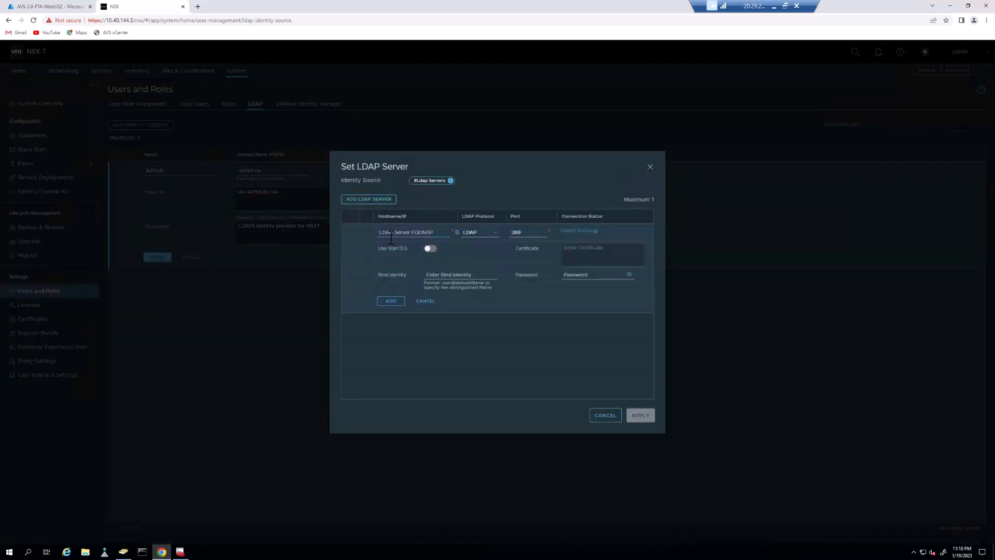
{"action": "type", "text": "dc1.azfixit.ca"}
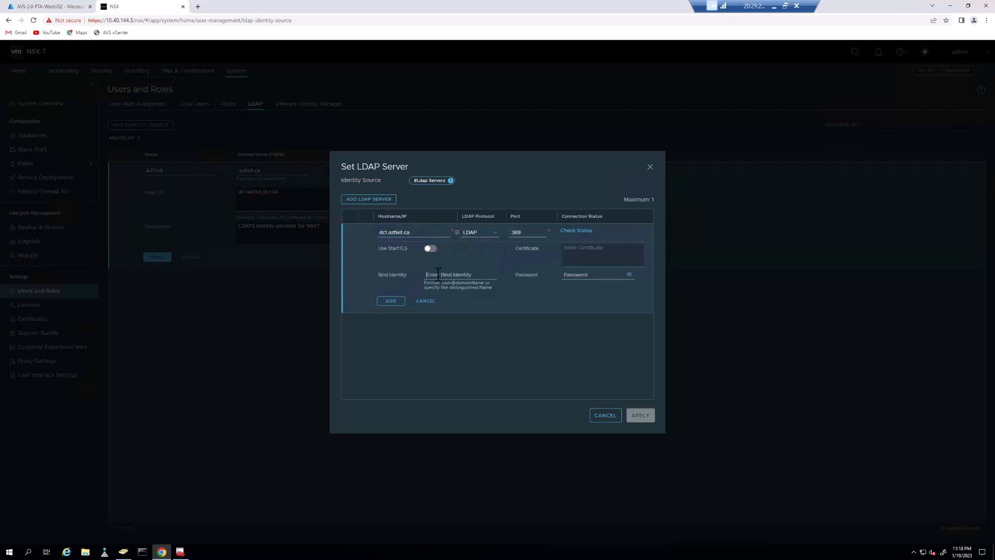
{"action": "left_click", "coordinate": [572, 276]}
{"action": "type", "text": "•••••••••"}
Switch the server to LDAPS on port 636, accept its certificate, and save the identity source
{"action": "left_click", "coordinate": [573, 232]}
{"action": "left_click", "coordinate": [499, 236]}
{"action": "left_click", "coordinate": [485, 248]}
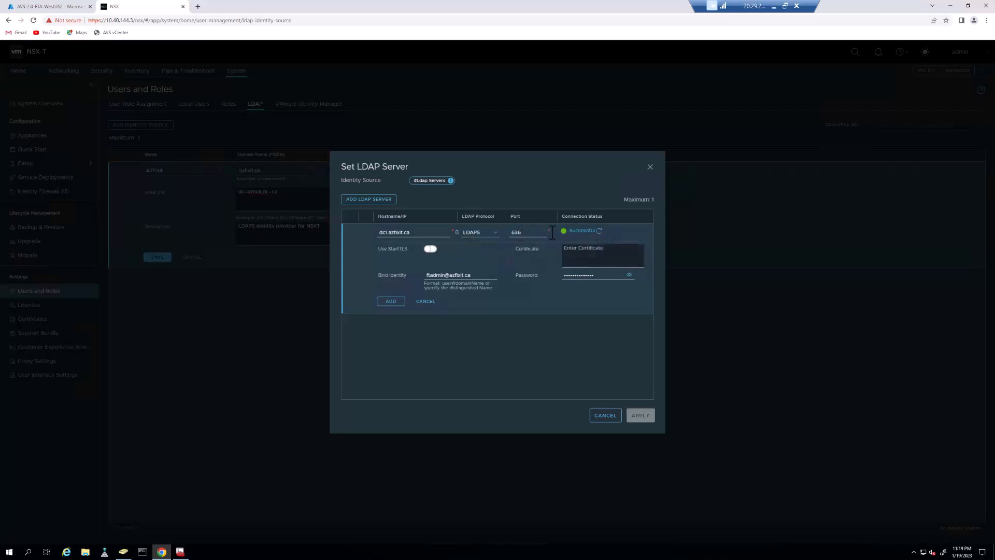
{"action": "mouse_move", "coordinate": [584, 237]}
{"action": "left_click", "coordinate": [599, 230]}
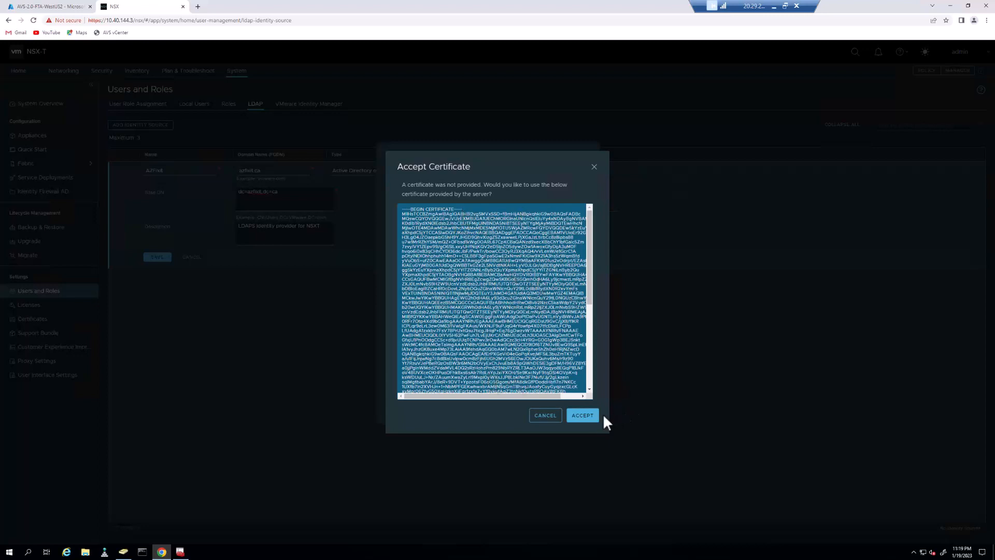
{"action": "left_click", "coordinate": [584, 415]}
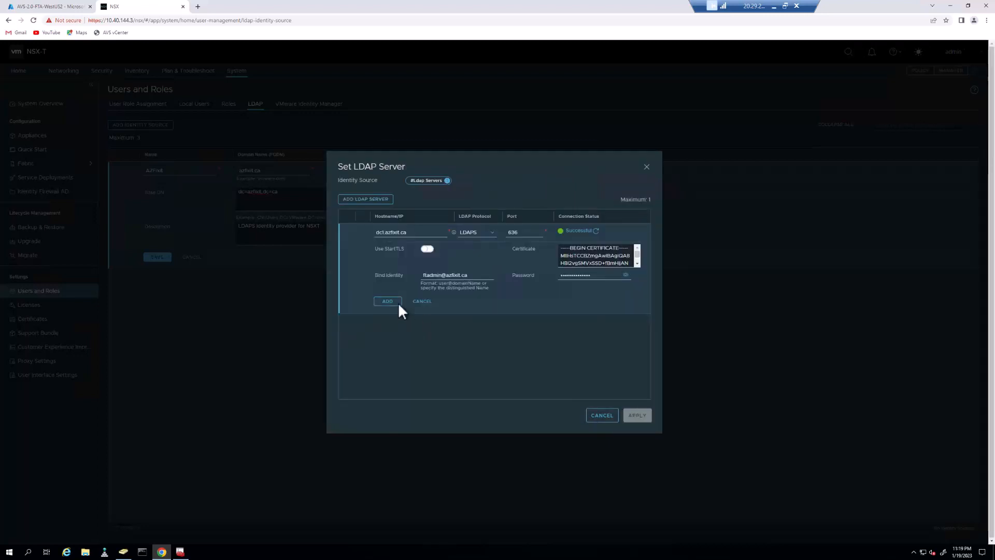
{"action": "left_click", "coordinate": [398, 302]}
{"action": "left_click", "coordinate": [638, 415]}
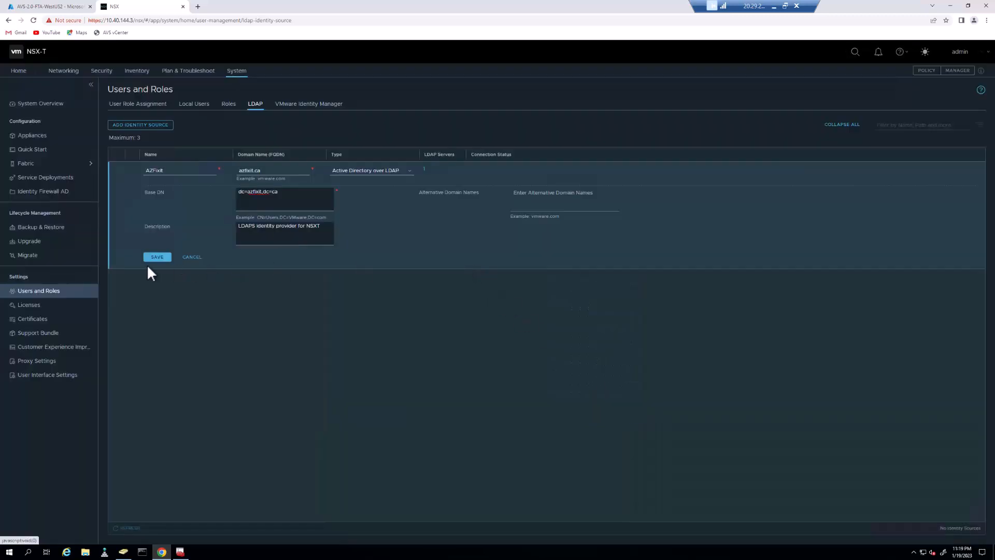
{"action": "left_click", "coordinate": [156, 257]}
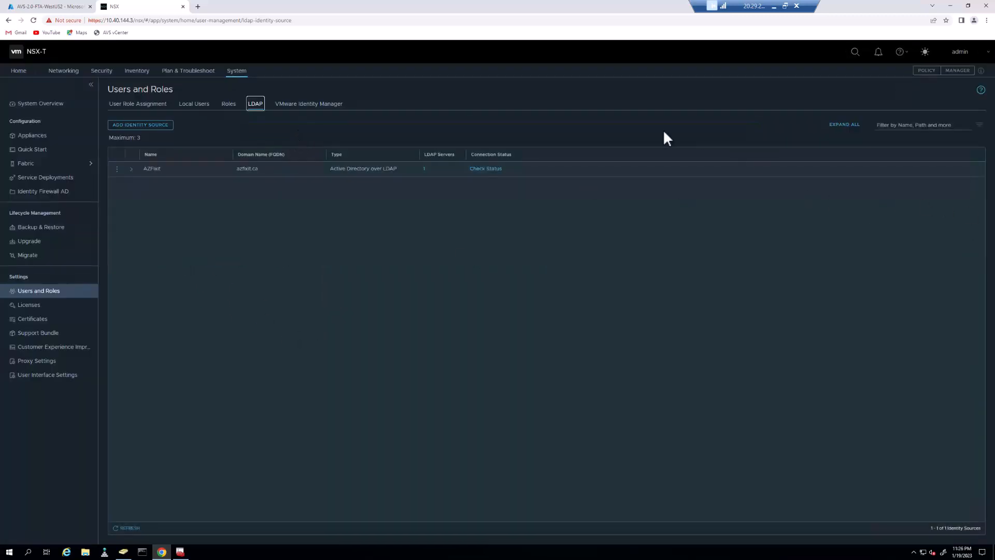
Begin an LDAP user role assignment for the AZFixit domain
{"action": "left_click", "coordinate": [153, 104]}
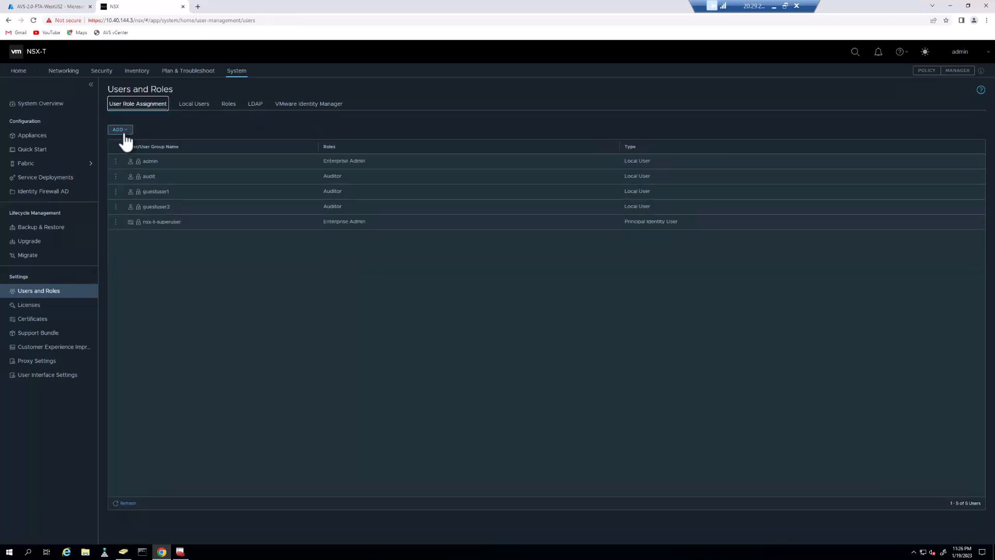
{"action": "left_click", "coordinate": [122, 132]}
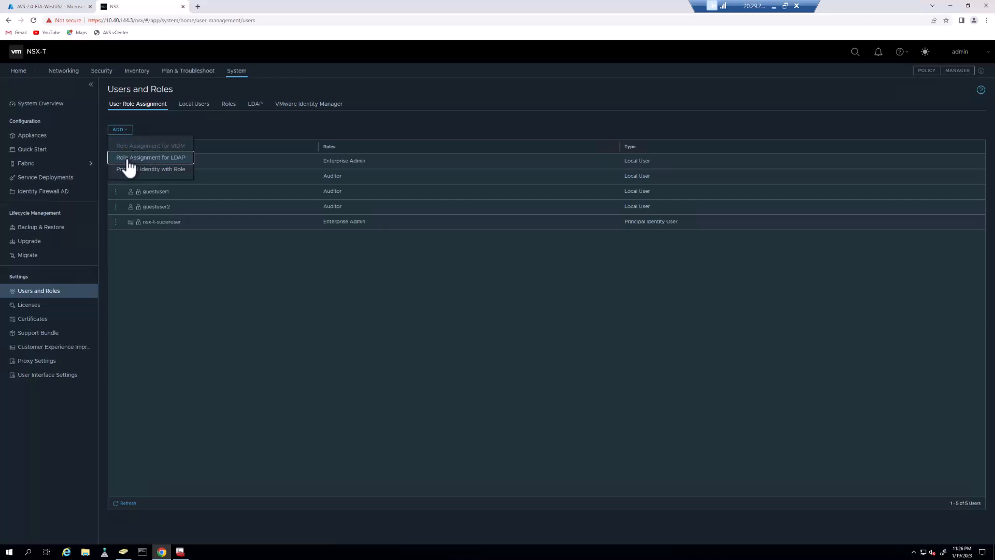
{"action": "left_click", "coordinate": [129, 166]}
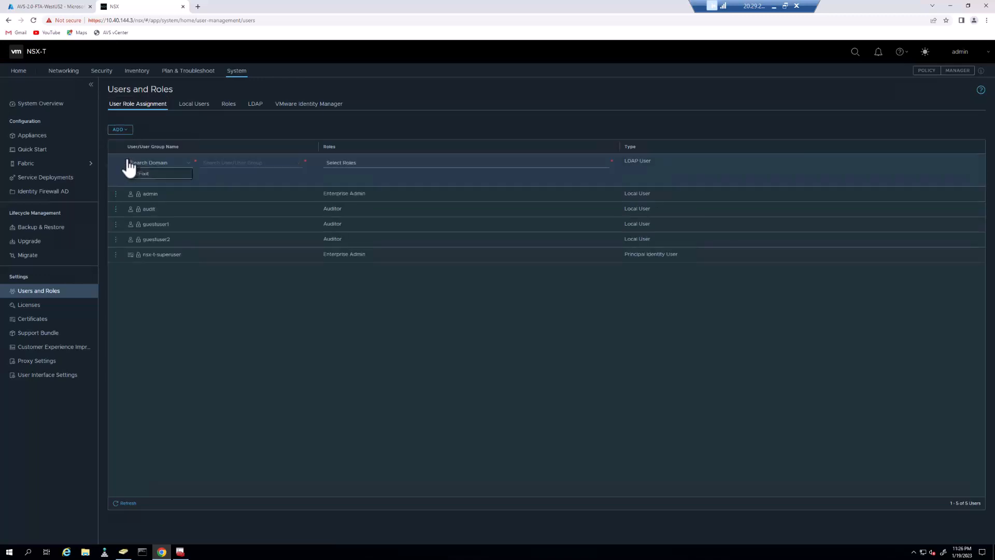
{"action": "left_click", "coordinate": [157, 177]}
Find the domain admin user, assign it the Enterprise Admin role, and save
{"action": "left_click", "coordinate": [246, 164]}
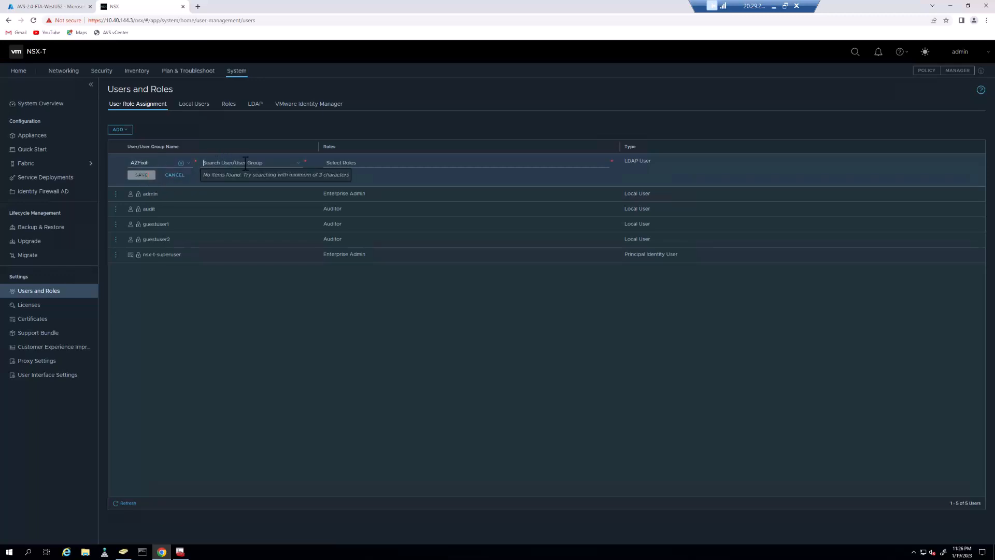
{"action": "type", "text": "ftu"}
{"action": "type", "text": "a"}
{"action": "key", "text": "BackSpace"}
{"action": "key", "text": "BackSpace"}
{"action": "type", "text": "a"}
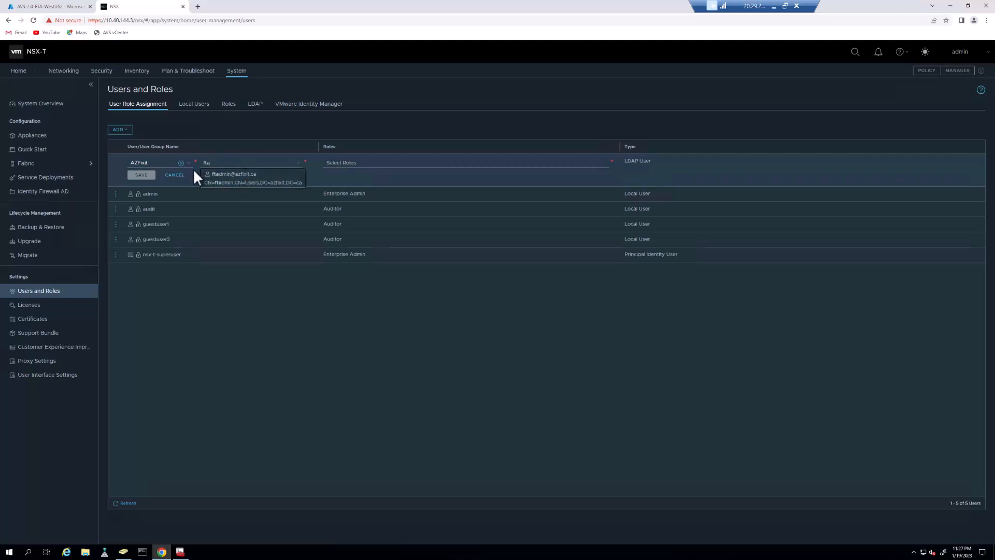
{"action": "left_click", "coordinate": [275, 175]}
{"action": "left_click", "coordinate": [342, 163]}
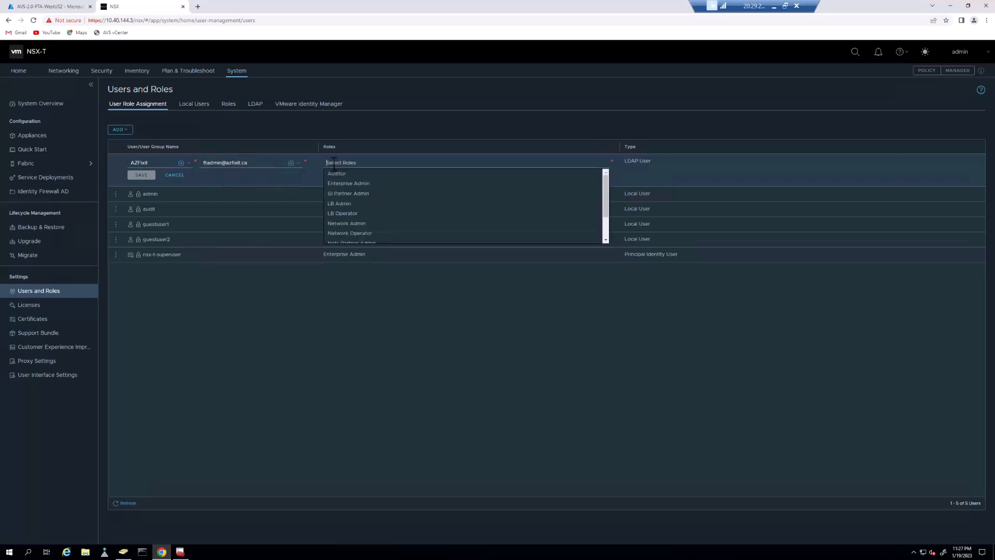
{"action": "left_click", "coordinate": [346, 182]}
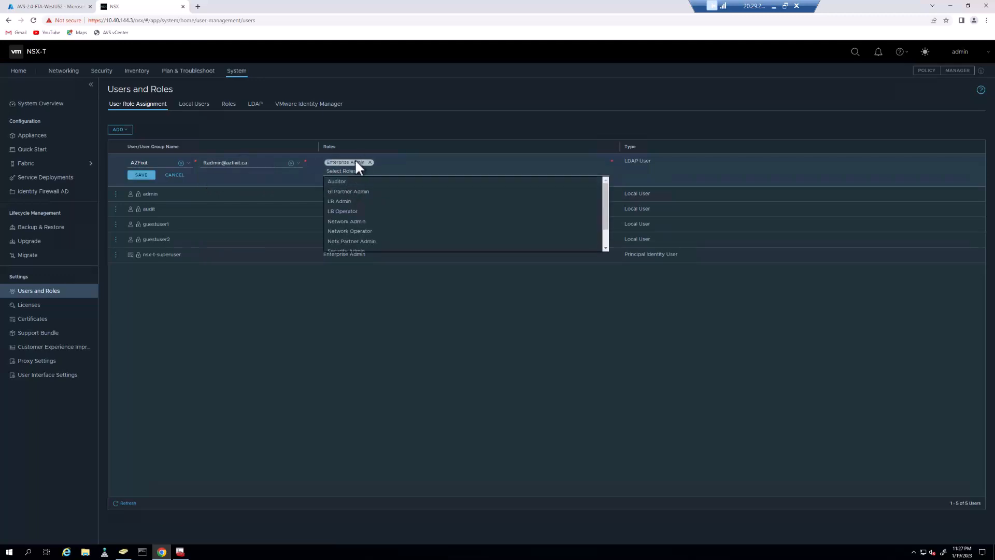
{"action": "left_click", "coordinate": [138, 175]}
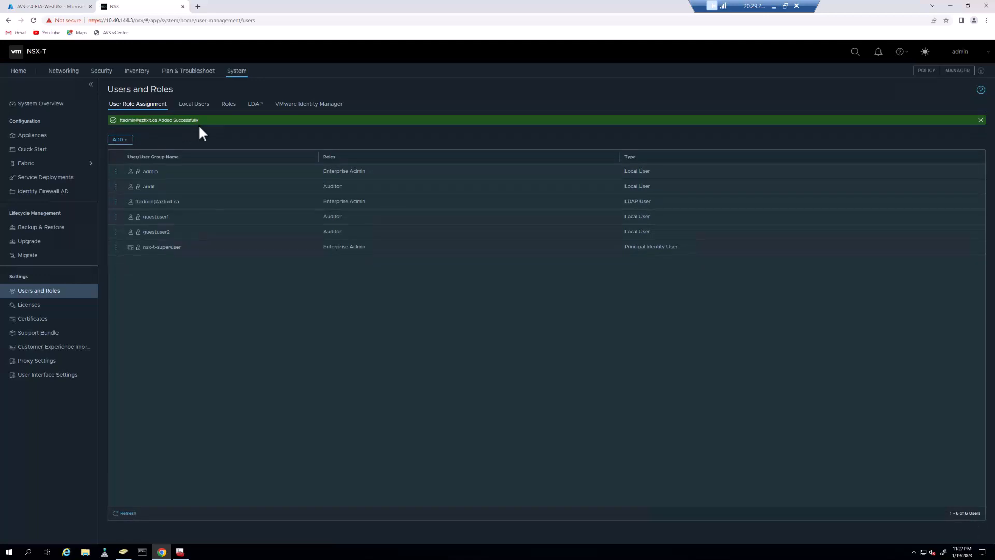
Log out of admin and sign back in with the AZFixit domain admin account and password
{"action": "left_click", "coordinate": [973, 54]}
{"action": "left_click", "coordinate": [970, 72]}
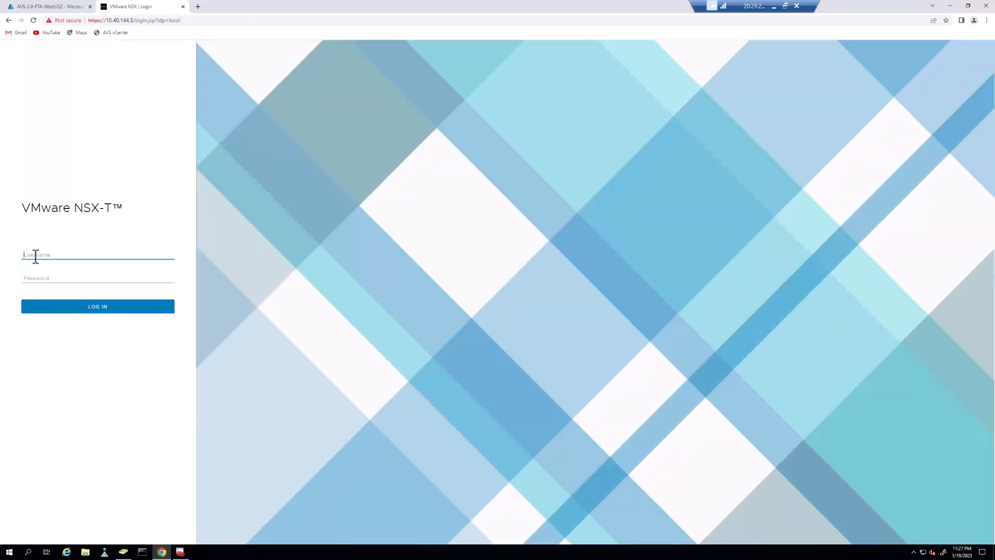
{"action": "key", "text": "Tab"}
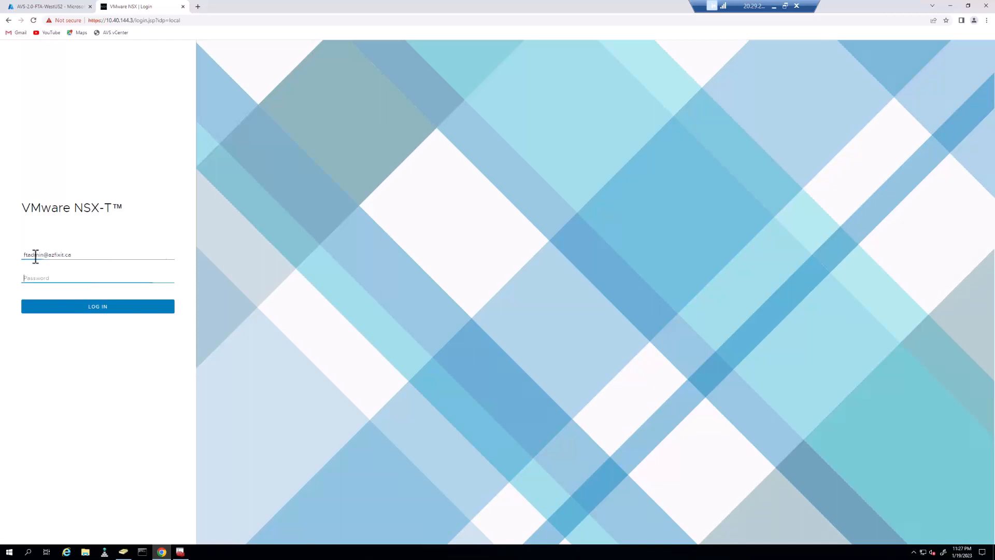
{"action": "key", "text": "ctrl+v"}
{"action": "left_click", "coordinate": [81, 311]}
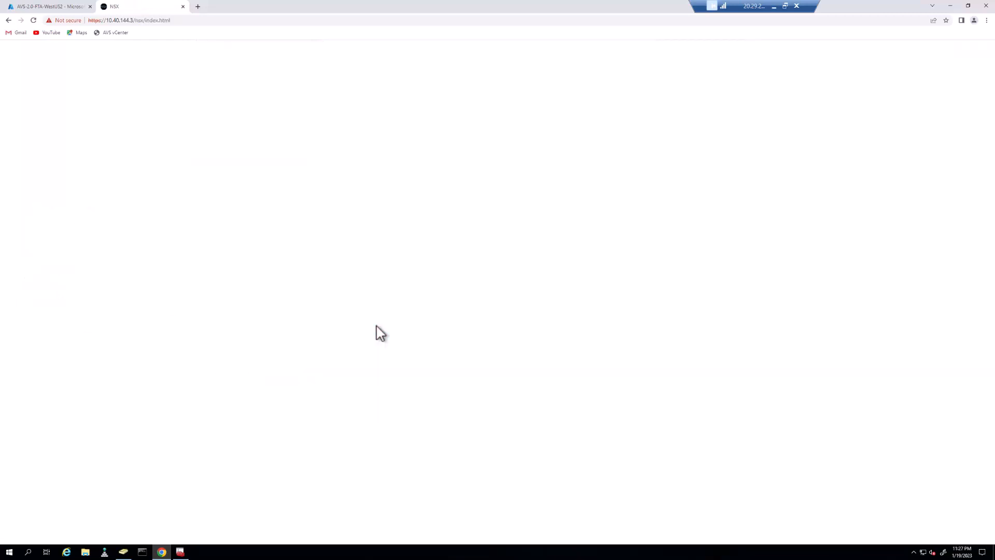